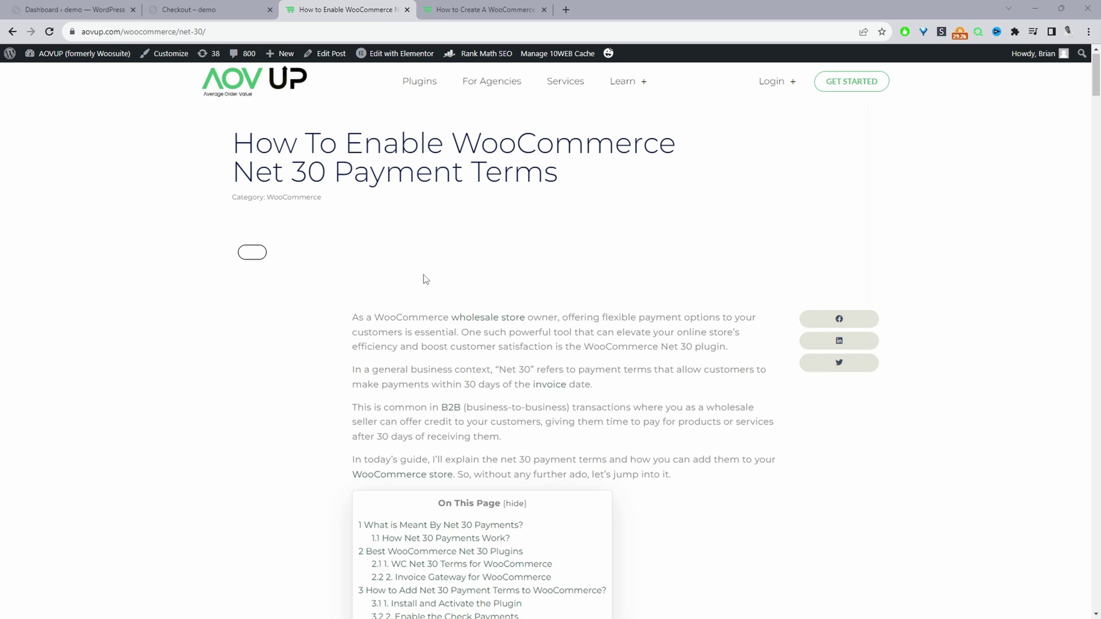
pyautogui.scroll(-3, 605, 375)
pyautogui.scroll(-4, 359, 130)
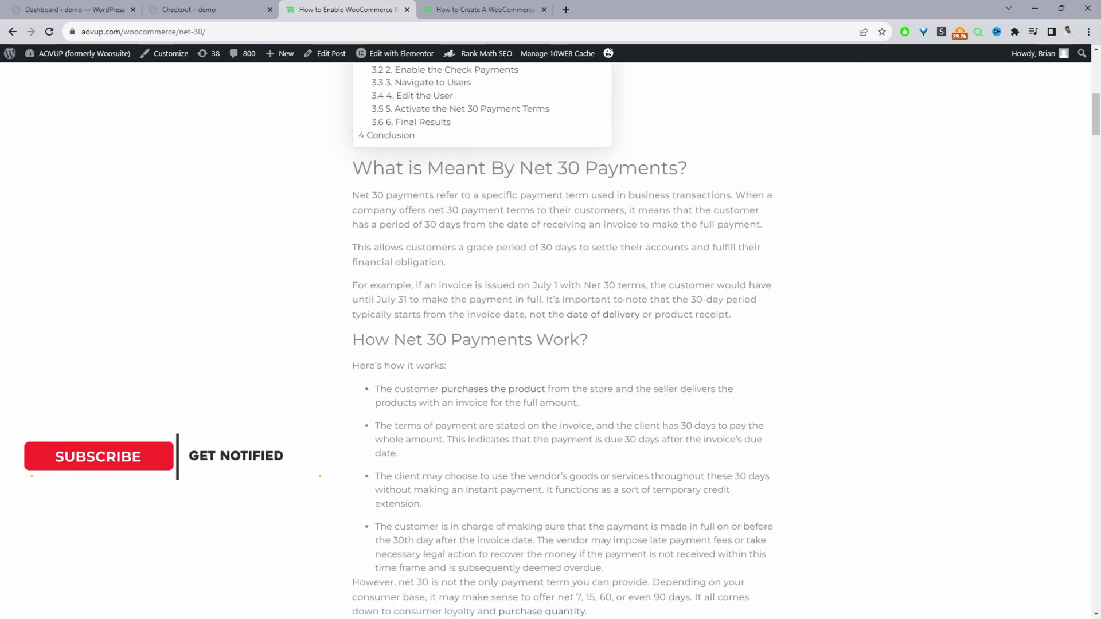
pyautogui.scroll(-3, 358, 130)
pyautogui.scroll(-2, 359, 130)
pyautogui.scroll(-2, 359, 130)
pyautogui.scroll(1, 359, 132)
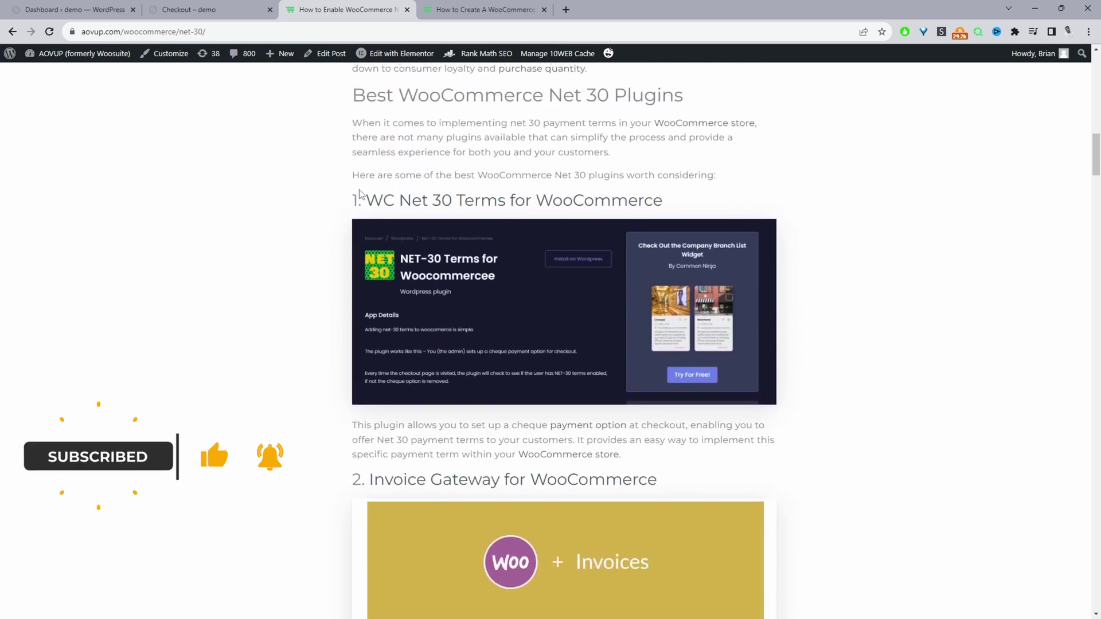
pyautogui.moveTo(696, 210); pyautogui.dragTo(374, 202)
# Step: Copy the 'WC Net 30 Terms for WooCommerce' heading from the AOVUP article
pyautogui.rightClick(374, 201)
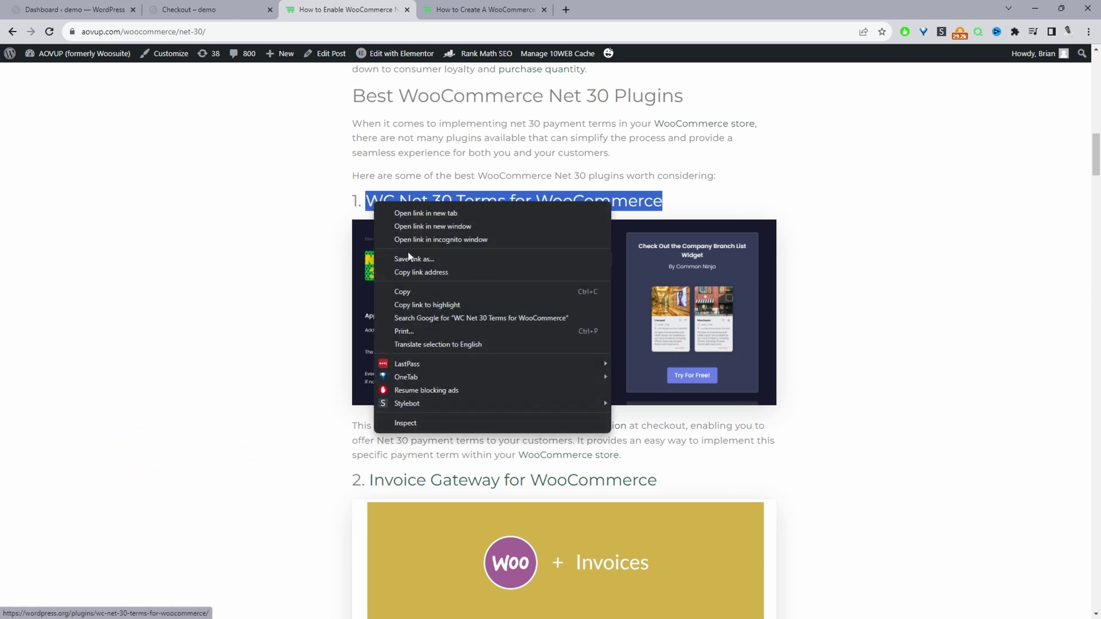
pyautogui.click(407, 289)
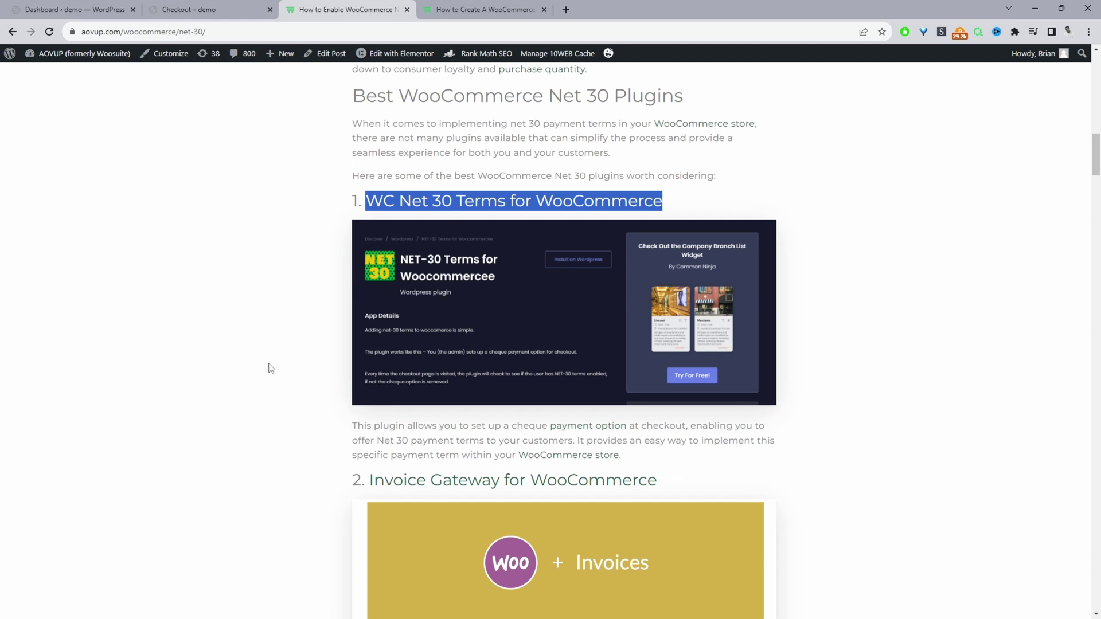
# Step: Paste 'WC Net 30 Terms for WooCommerce' into the Add New plugins search on the demo store
pyautogui.click(67, 12)
pyautogui.moveTo(34, 355)
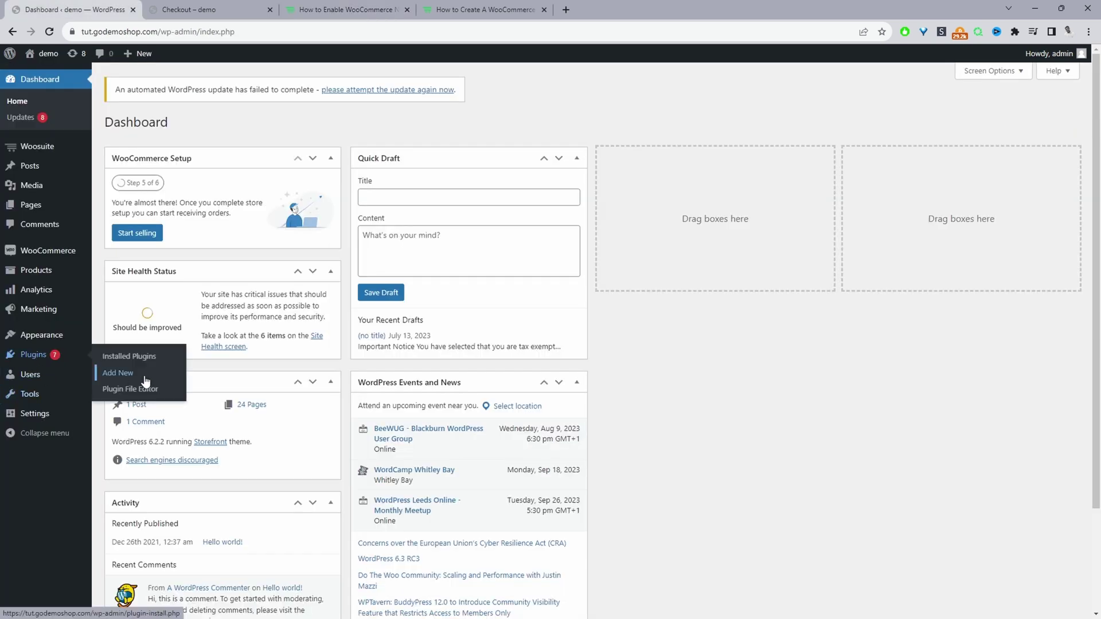
pyautogui.click(146, 380)
pyautogui.click(957, 164)
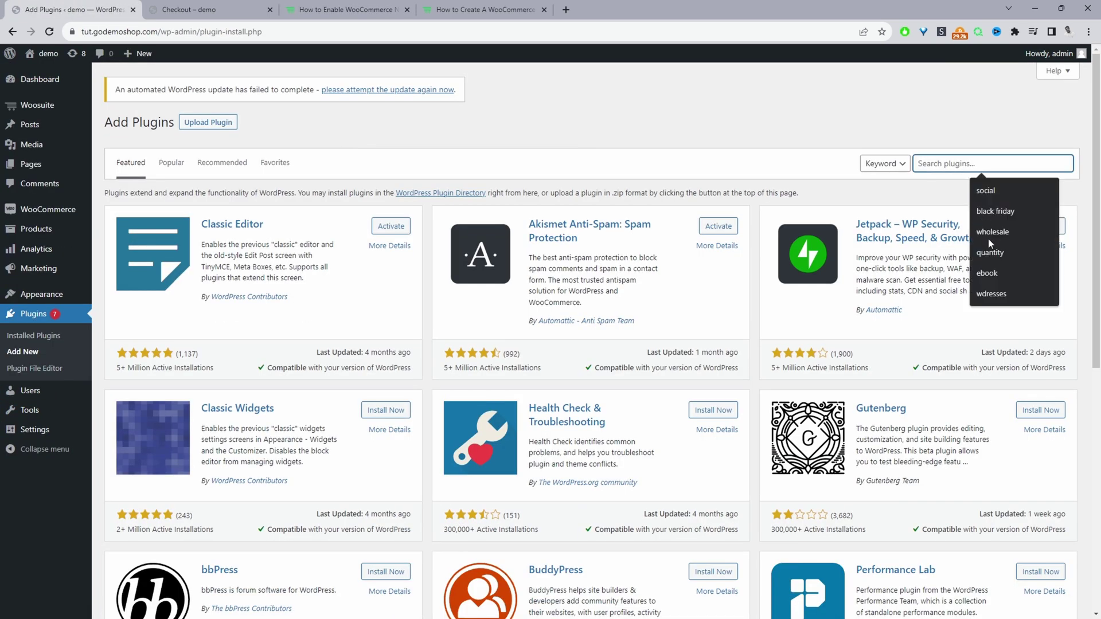
pyautogui.rightClick(957, 164)
pyautogui.click(865, 251)
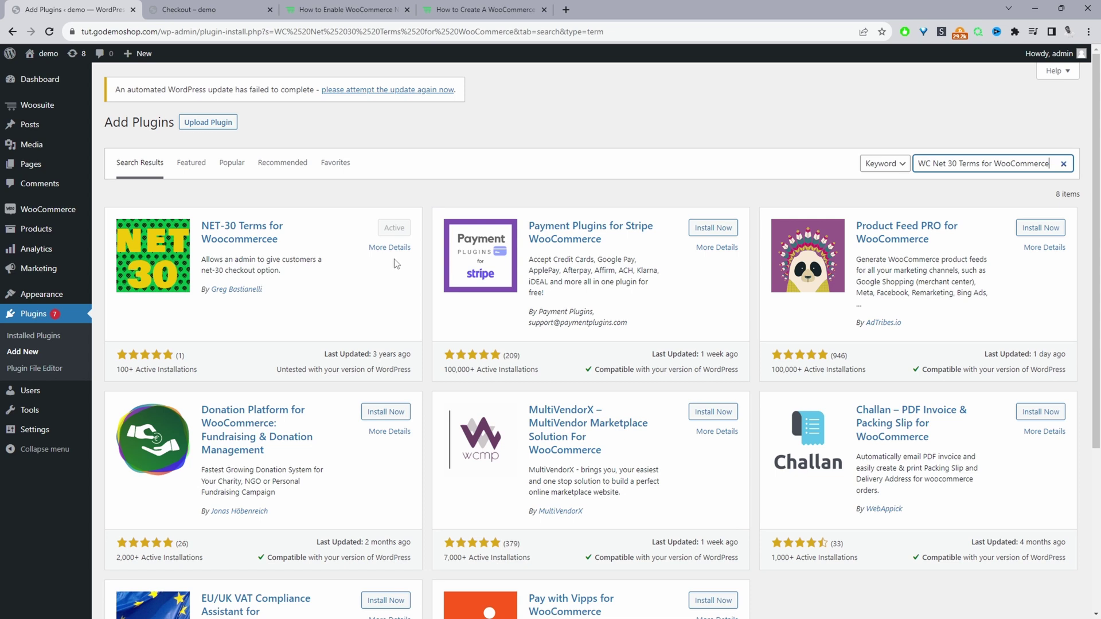
pyautogui.moveTo(48, 209)
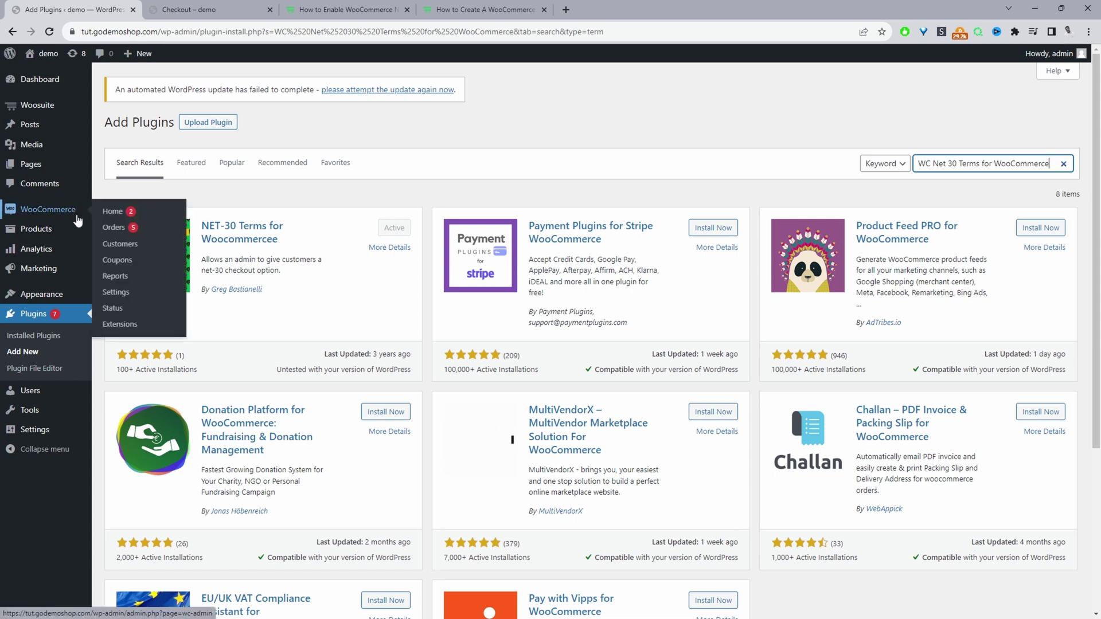
# Step: Review the Check payments gateway's 'NET 30 Invoice' title and NET 30 description in WooCommerce Payments settings
pyautogui.click(130, 294)
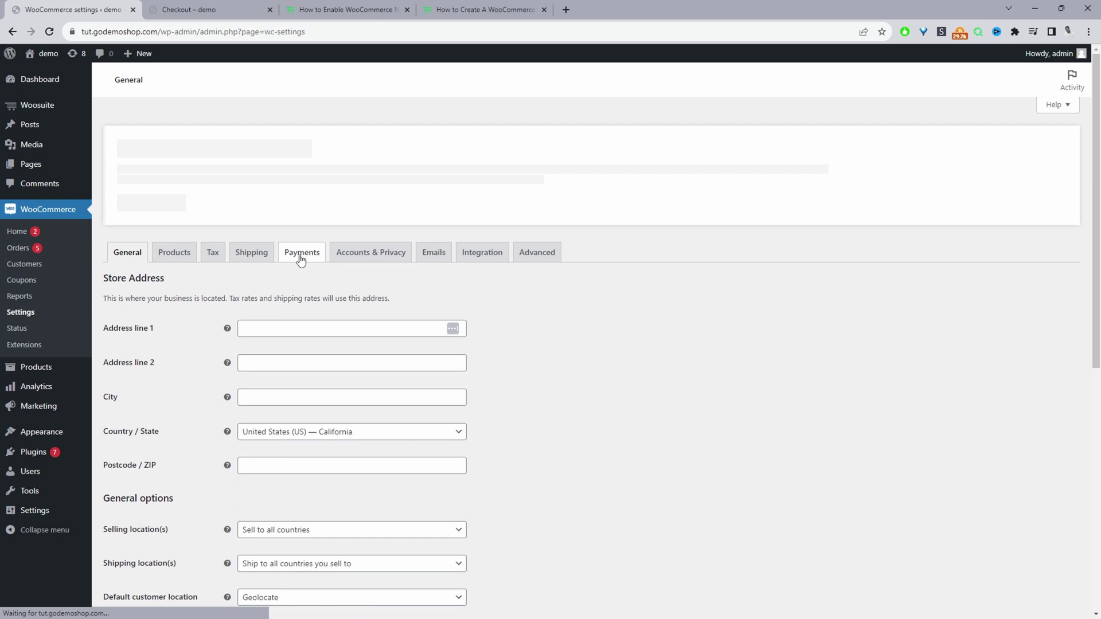
pyautogui.click(301, 258)
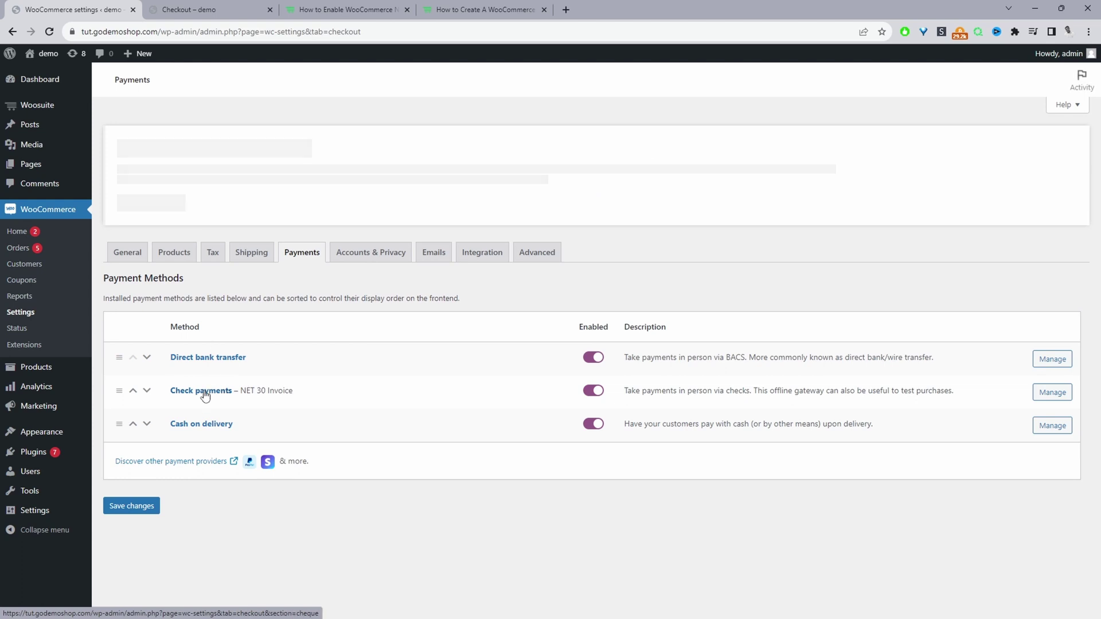
pyautogui.click(204, 394)
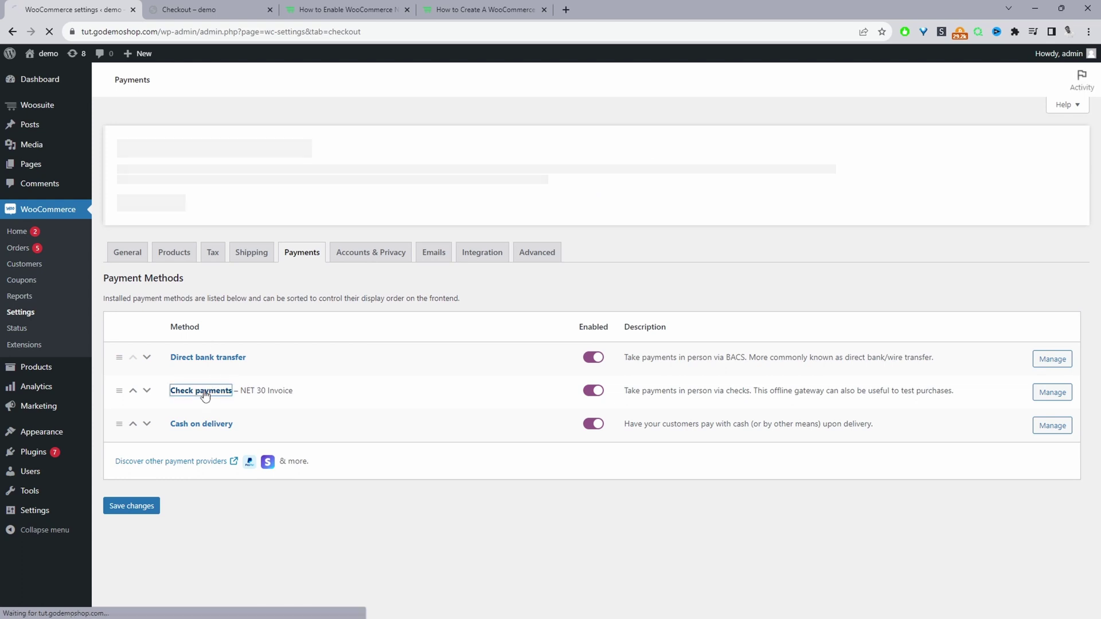
pyautogui.moveTo(295, 365); pyautogui.dragTo(231, 376)
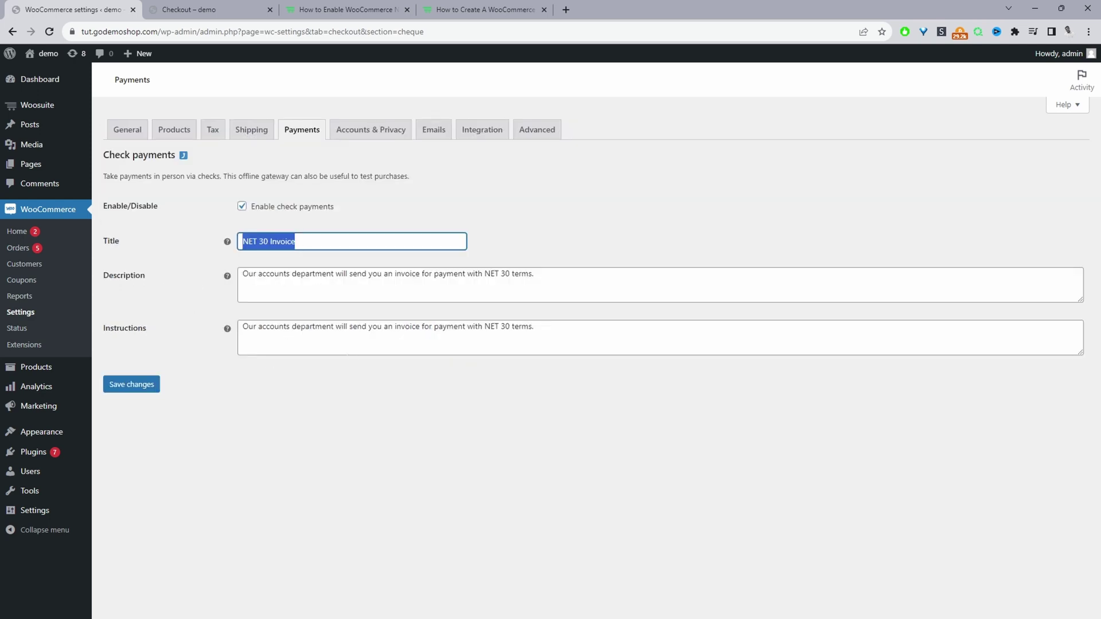
pyautogui.moveTo(535, 274); pyautogui.dragTo(246, 274)
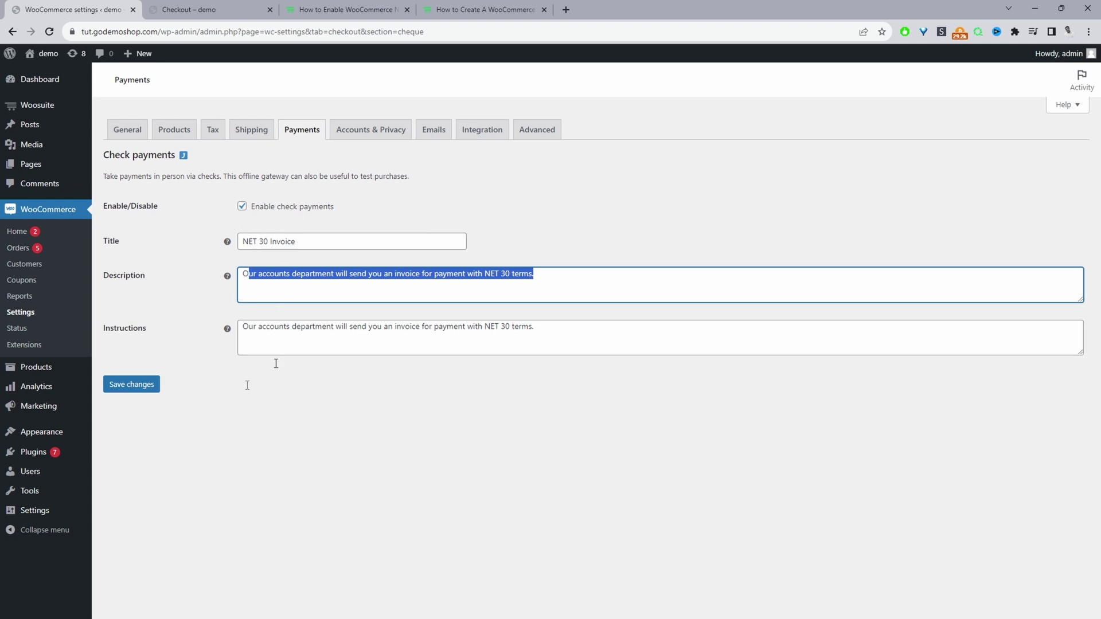
pyautogui.moveTo(30, 471)
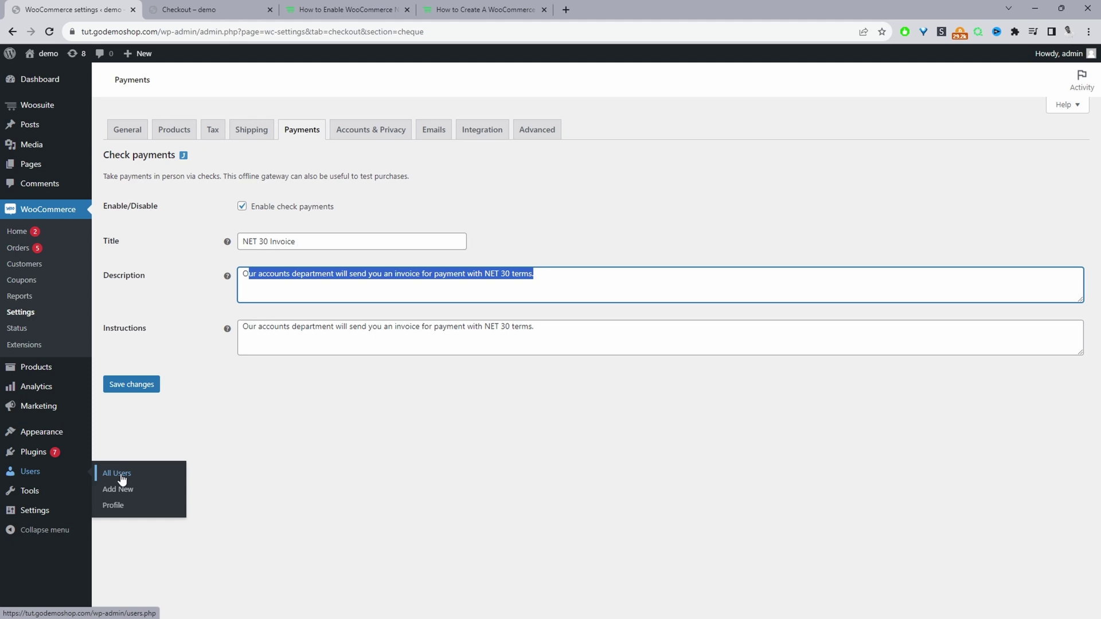
# Step: Open the admin user's profile from All Users to reach its Activate NET 30 Terms checkbox
pyautogui.click(119, 475)
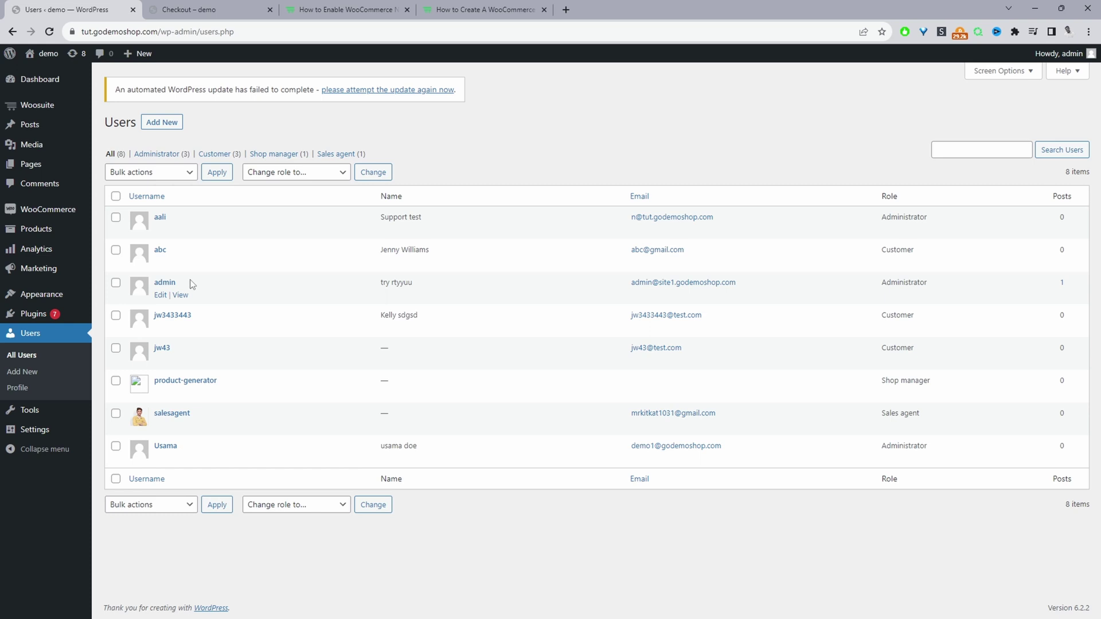
pyautogui.click(161, 295)
pyautogui.scroll(-3, 229, 381)
pyautogui.scroll(-3, 229, 381)
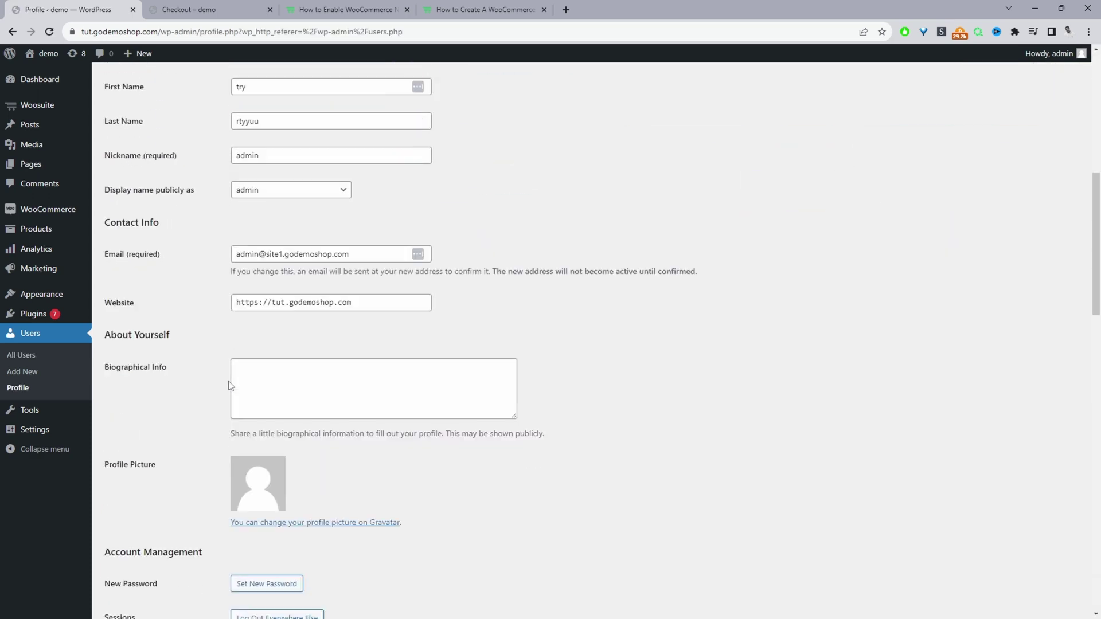
pyautogui.scroll(-4, 228, 384)
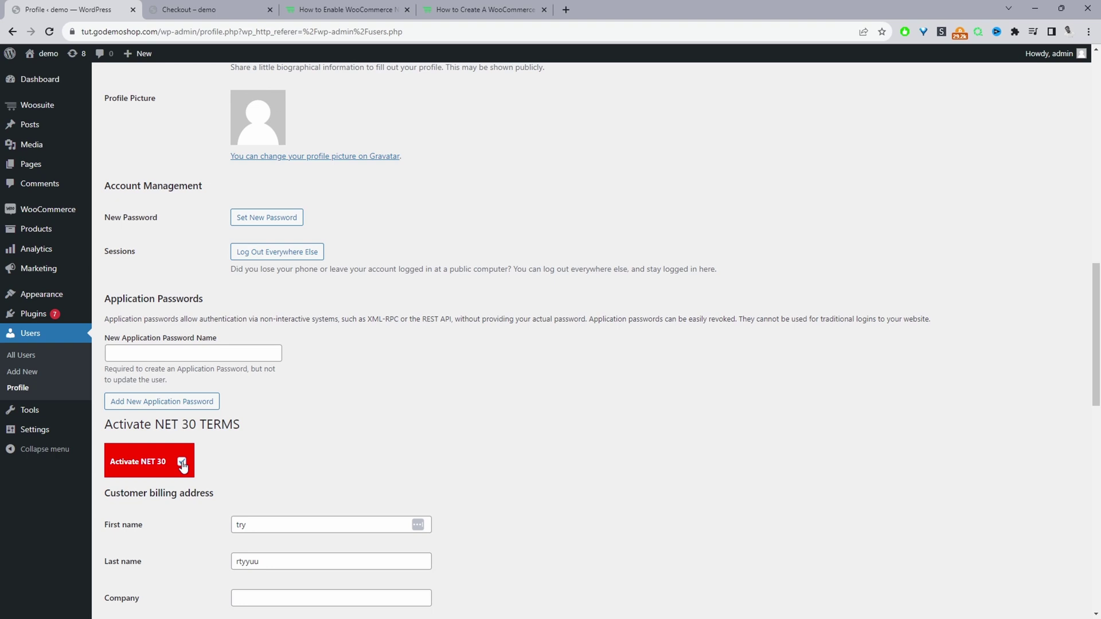
pyautogui.click(485, 11)
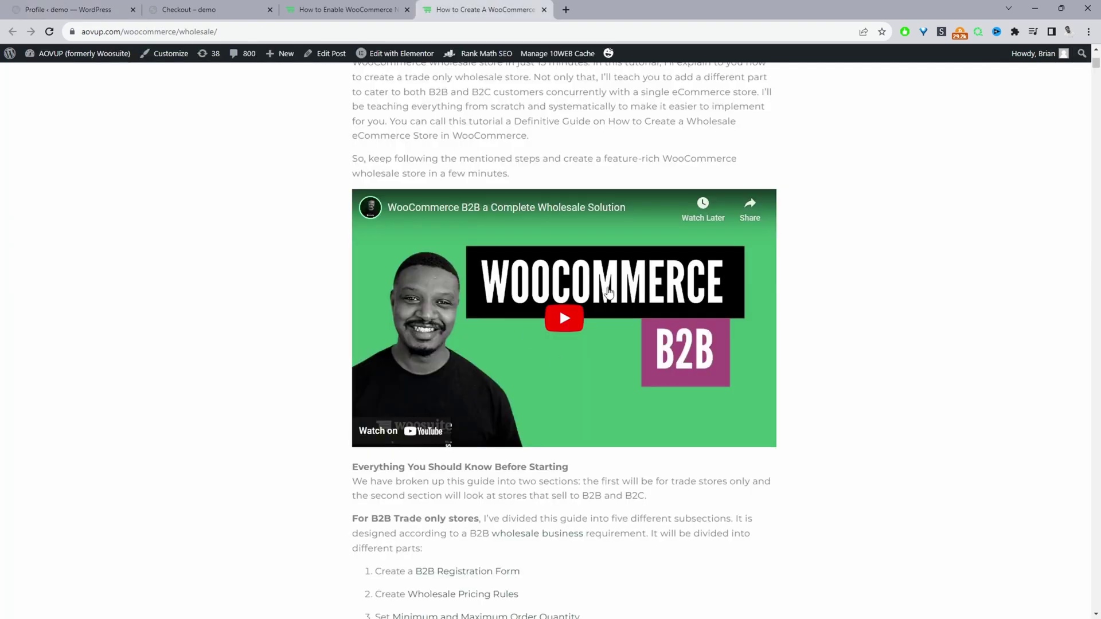
pyautogui.scroll(5, 276, 305)
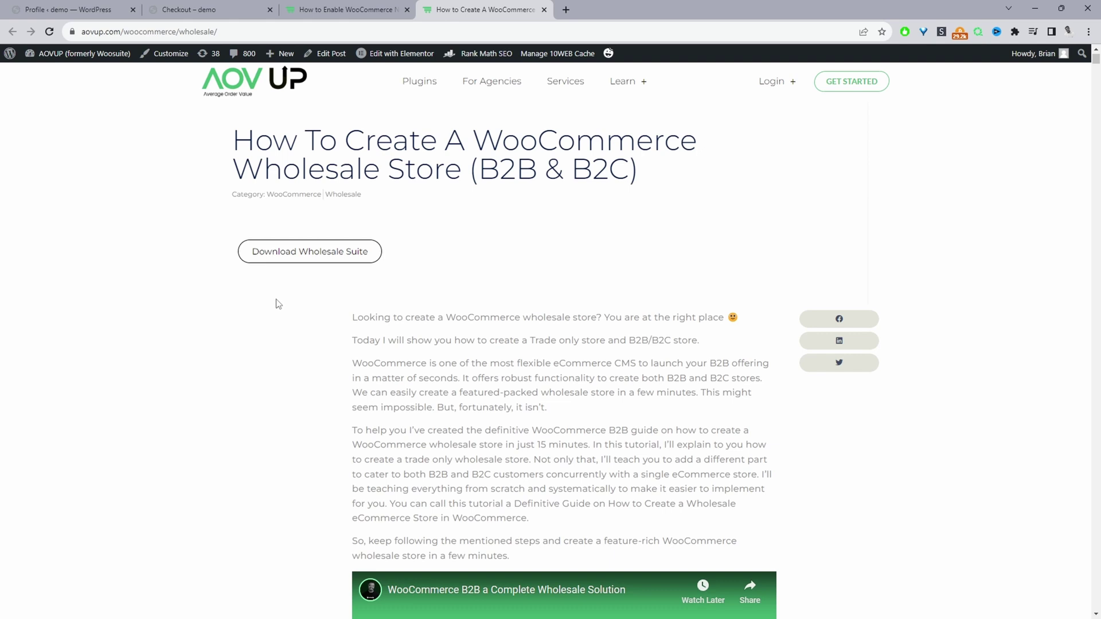
pyautogui.scroll(-2, 344, 559)
pyautogui.scroll(2, 313, 524)
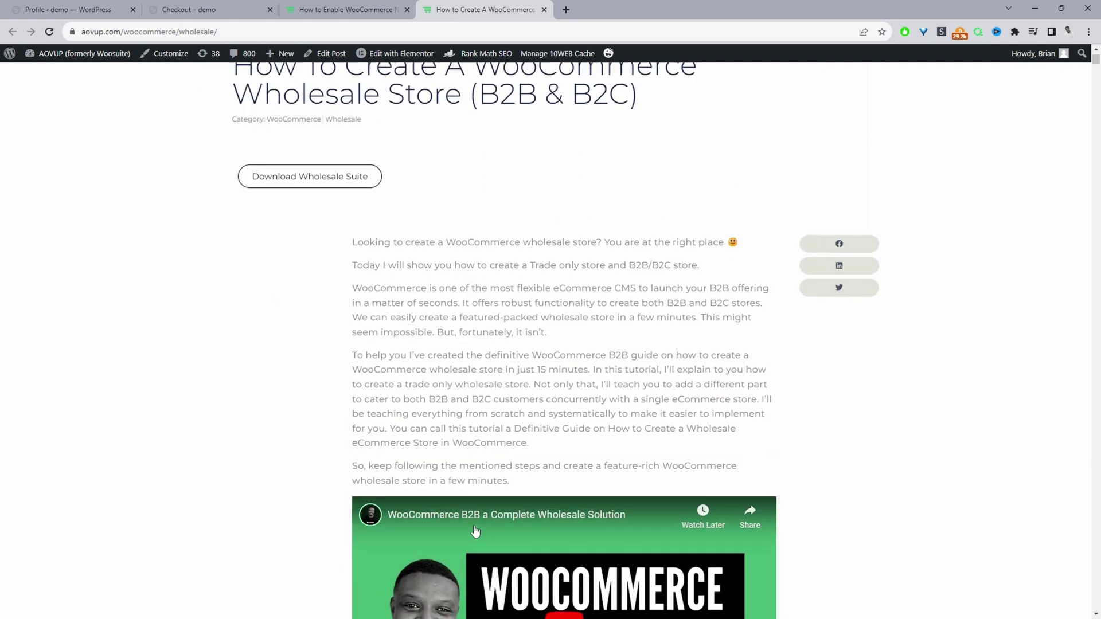
pyautogui.scroll(1, 313, 524)
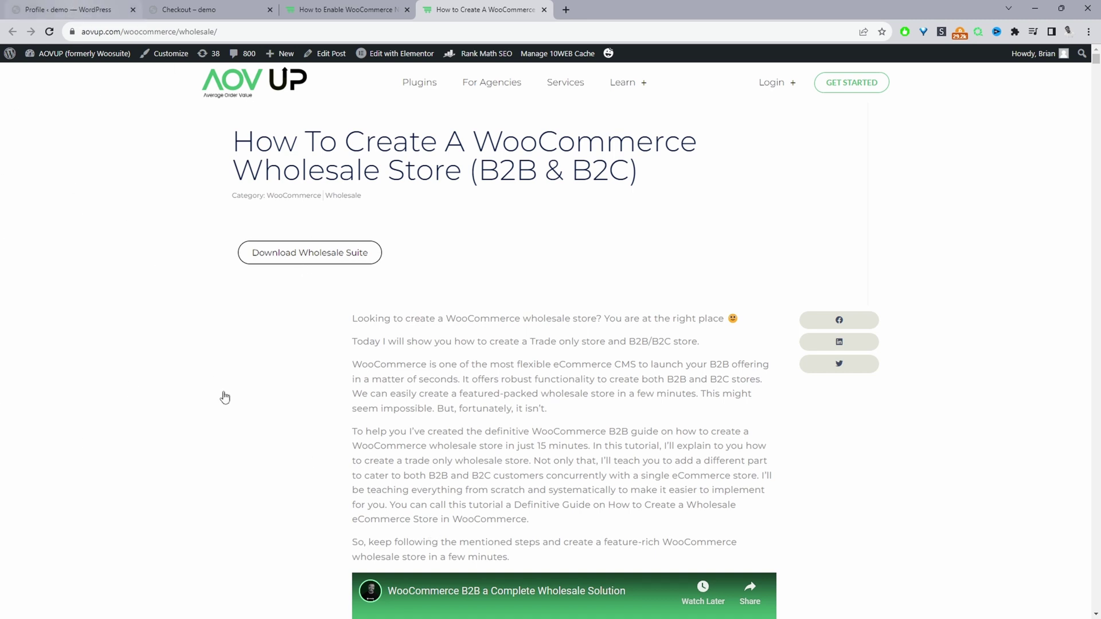
pyautogui.hotkey('ctrl', '1')
pyautogui.scroll(-1, 176, 469)
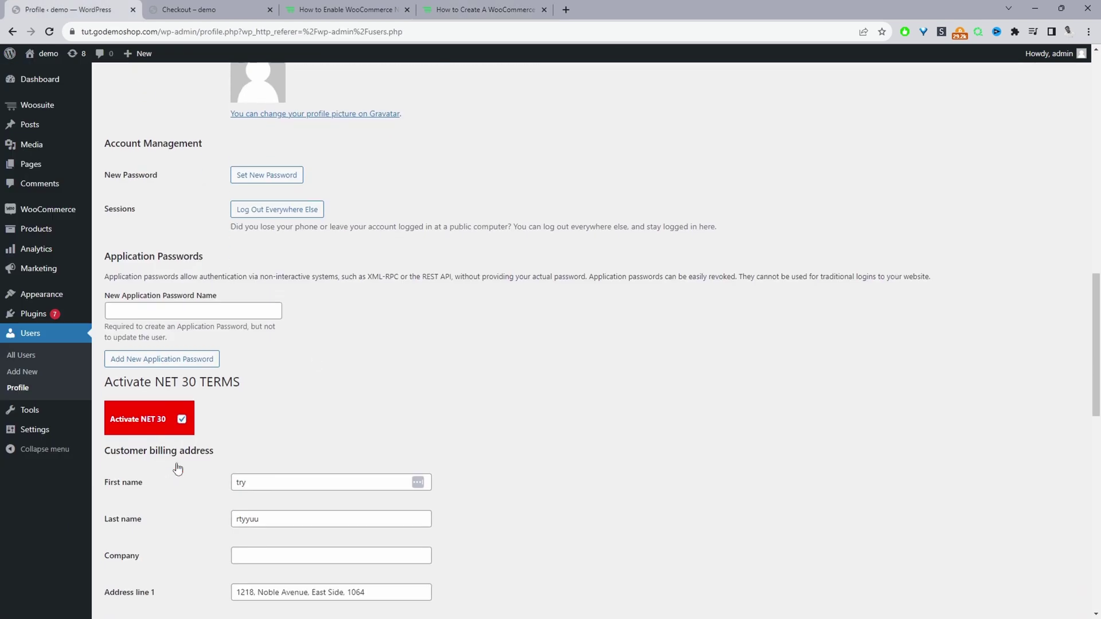
pyautogui.scroll(-2, 176, 467)
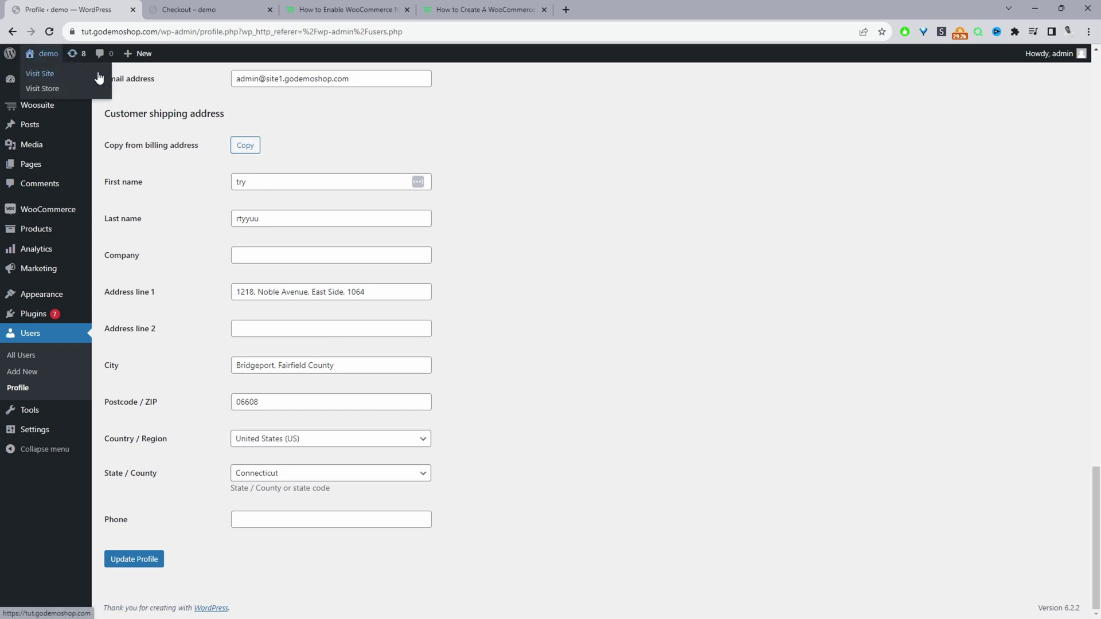
# Step: Open 'Visit Store' from the admin bar in a new tab
pyautogui.moveTo(44, 53)
pyautogui.middleClick(49, 89)
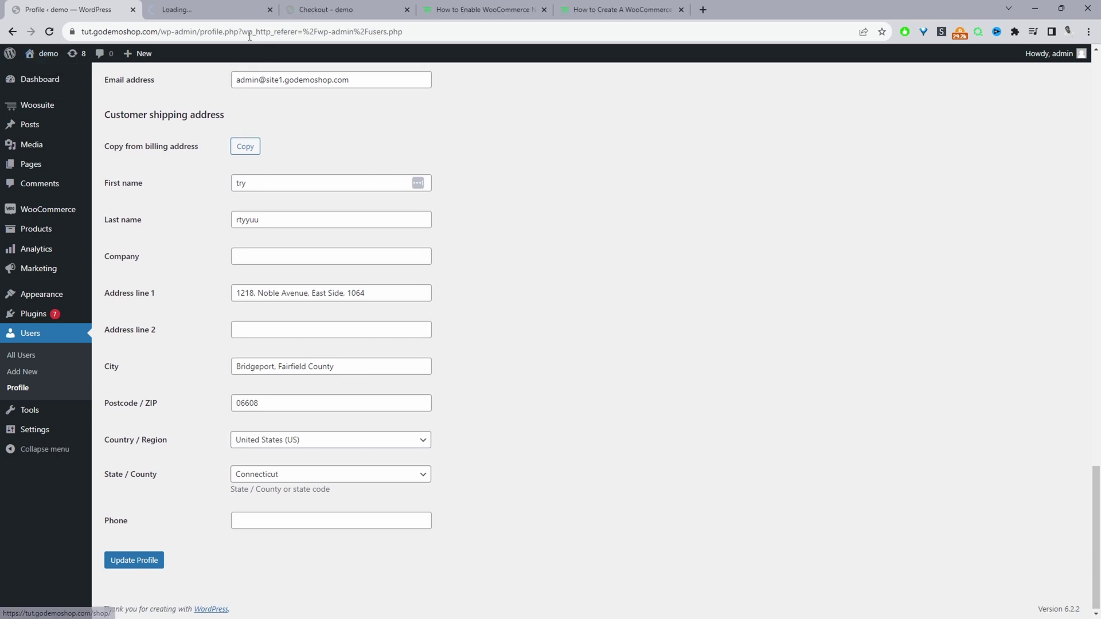
# Step: Add the 30 days Get Fit Challenge to the cart and go to checkout
pyautogui.click(181, 10)
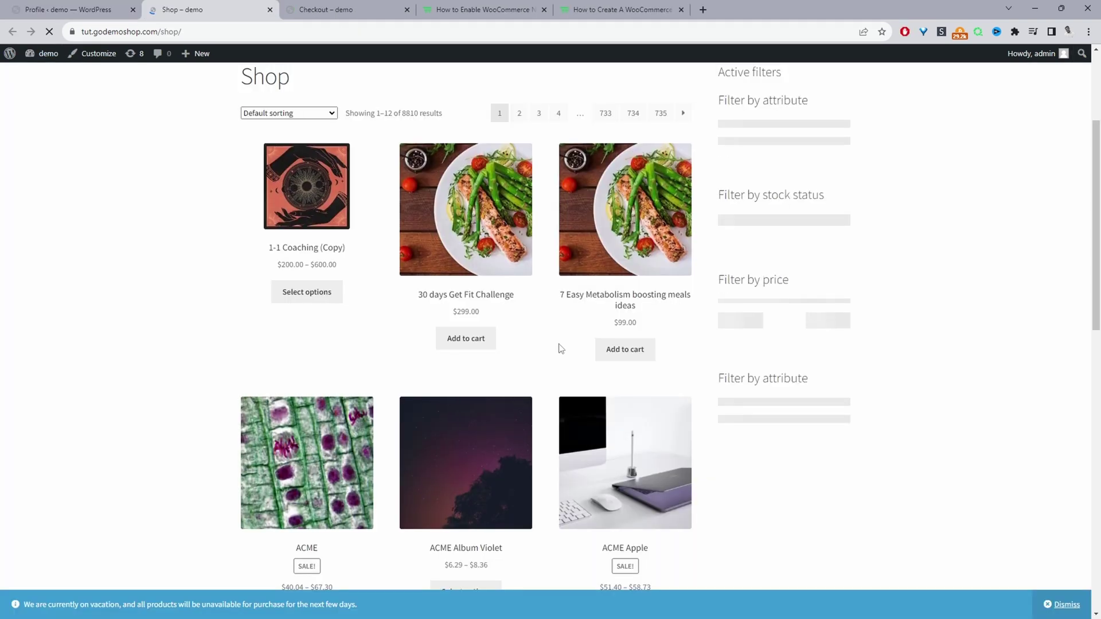
pyautogui.click(467, 339)
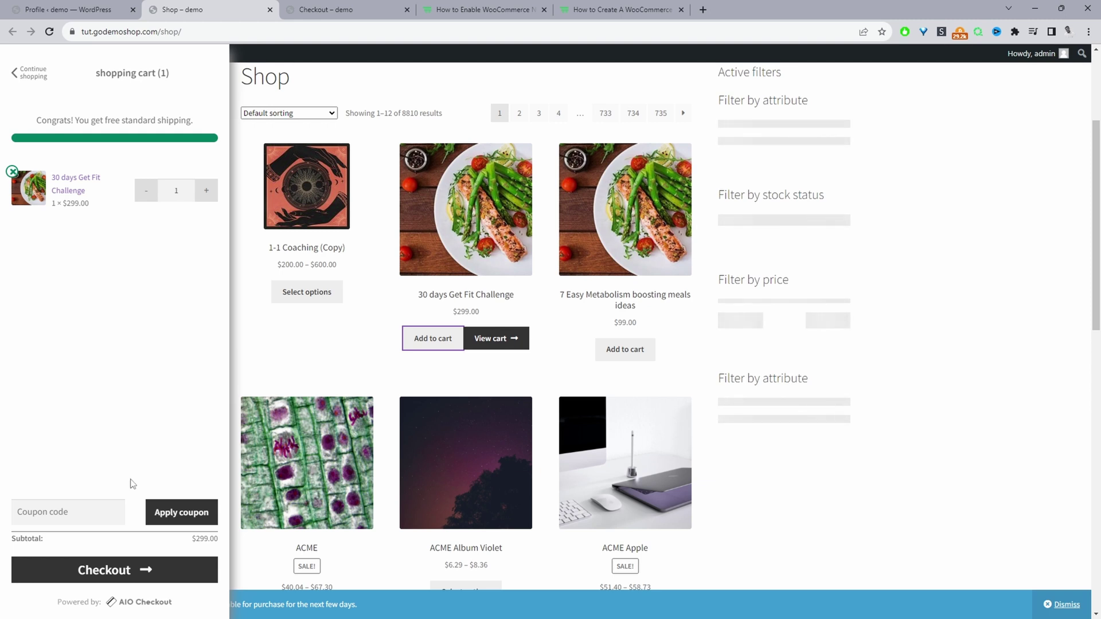
pyautogui.click(137, 572)
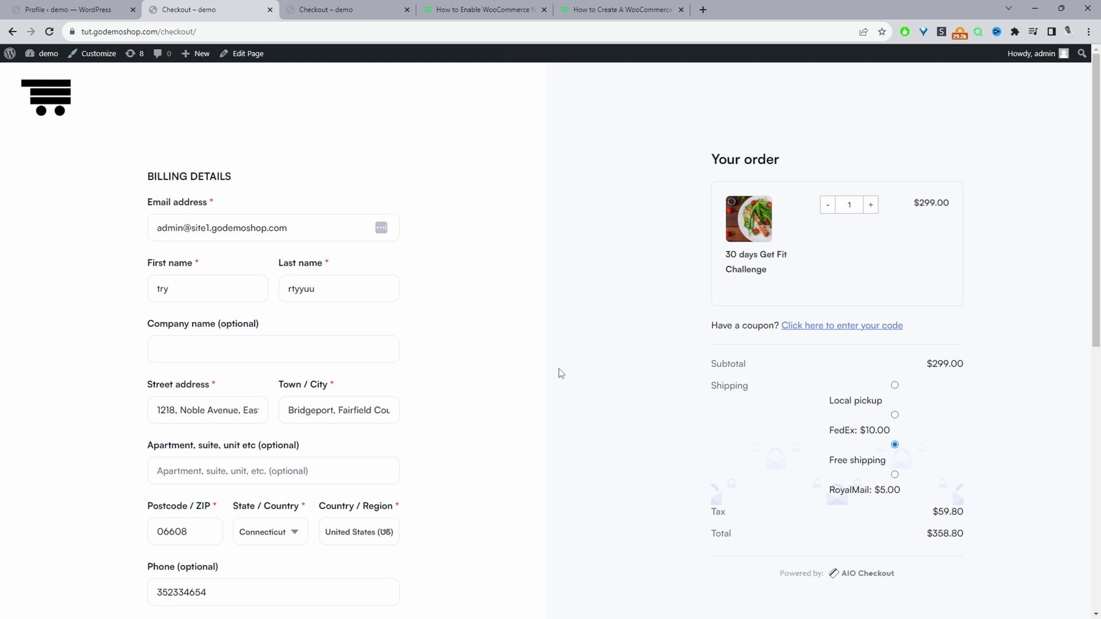
pyautogui.scroll(-6, 559, 373)
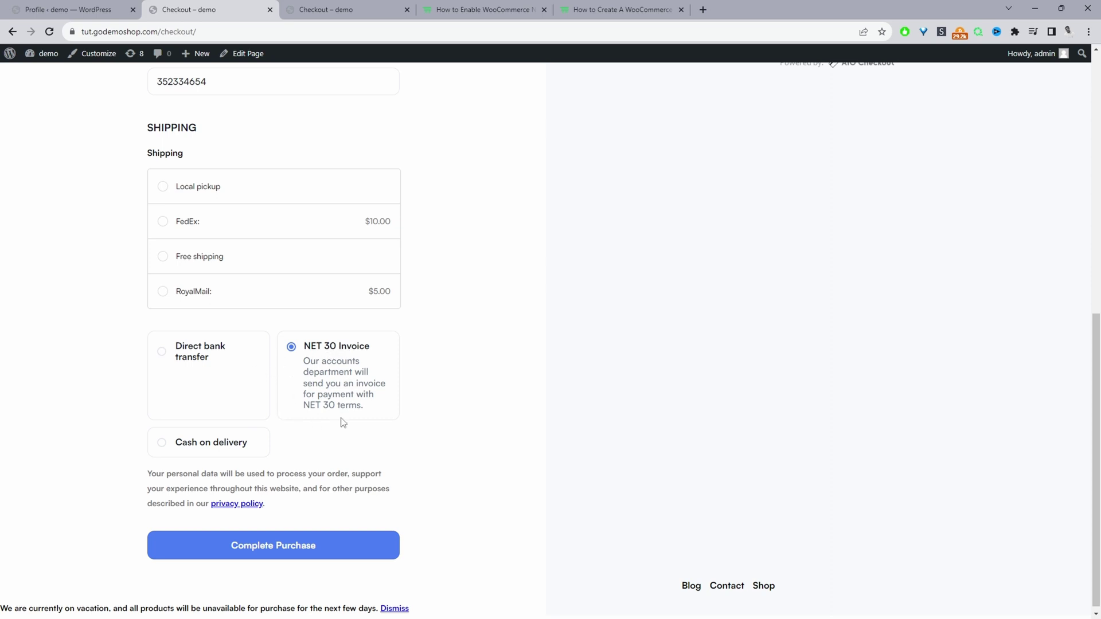
pyautogui.scroll(2, 225, 376)
pyautogui.scroll(-2, 221, 376)
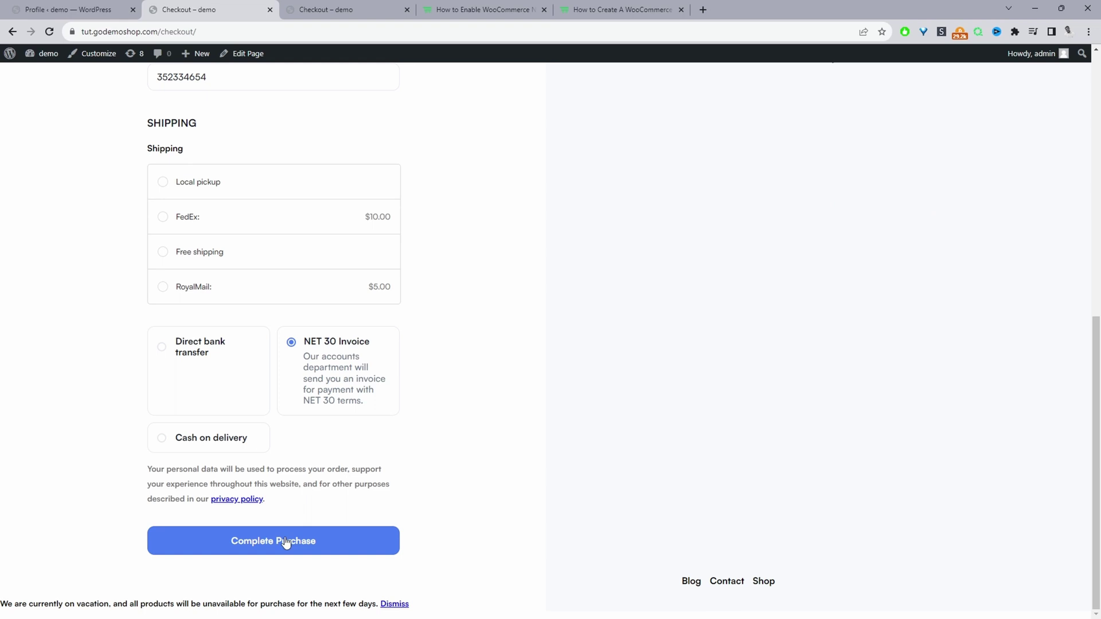
# Step: Complete the purchase to get the order-received page for order 46084 ($358.80)
pyautogui.click(285, 542)
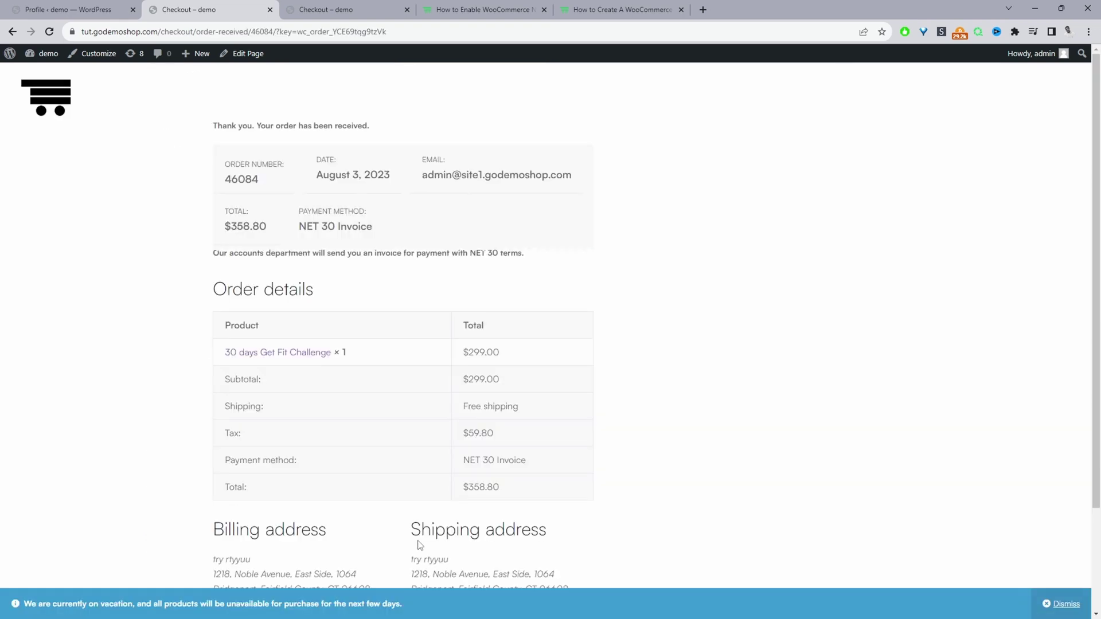